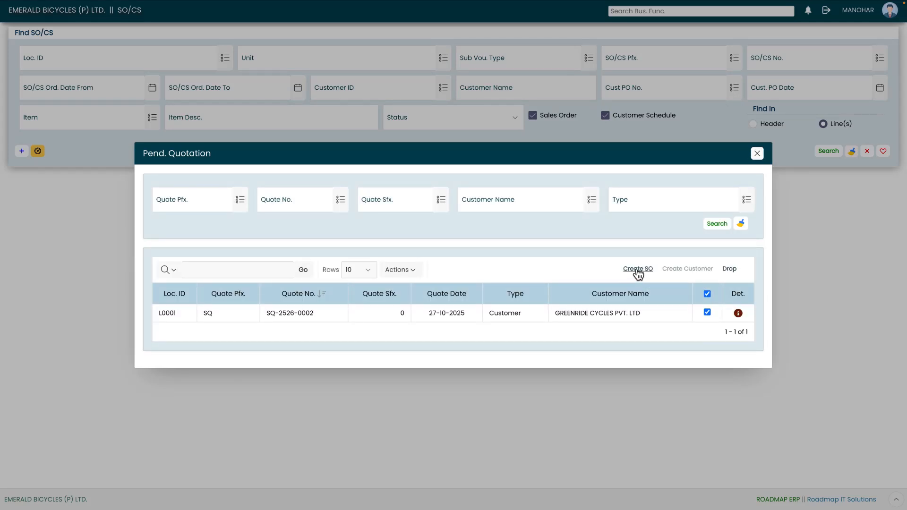
- Create a sales order from the selected pending GREENRIDE CYCLES PVT. LTD quotation and set its reference to SALE ORDER
click(637, 274)
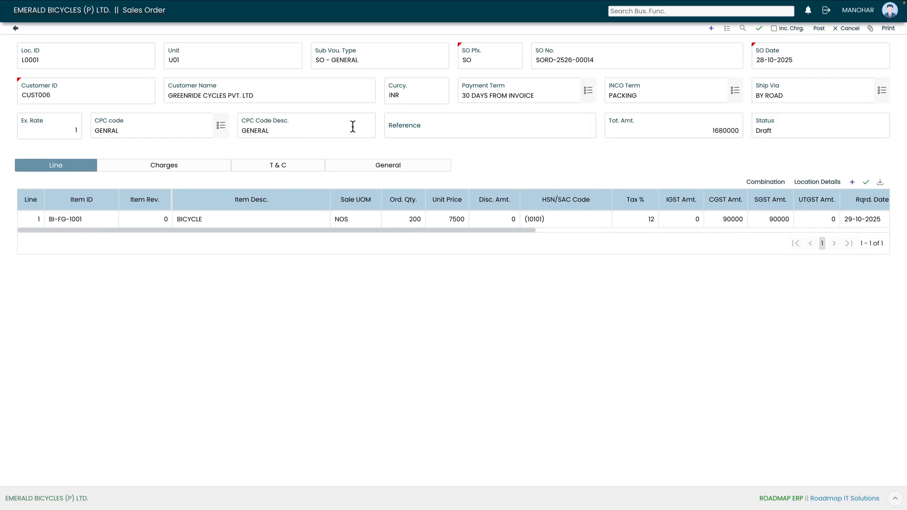
click(436, 128)
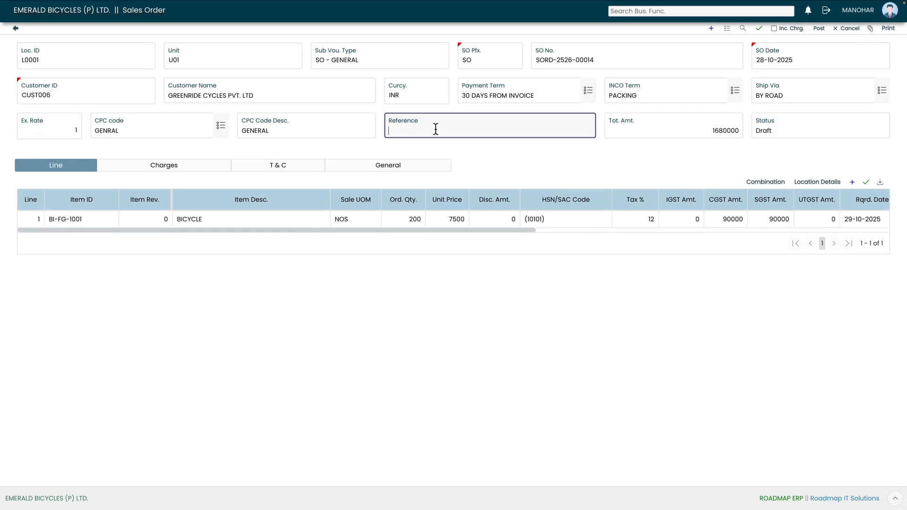
text(SALE ORDeR)
click(664, 157)
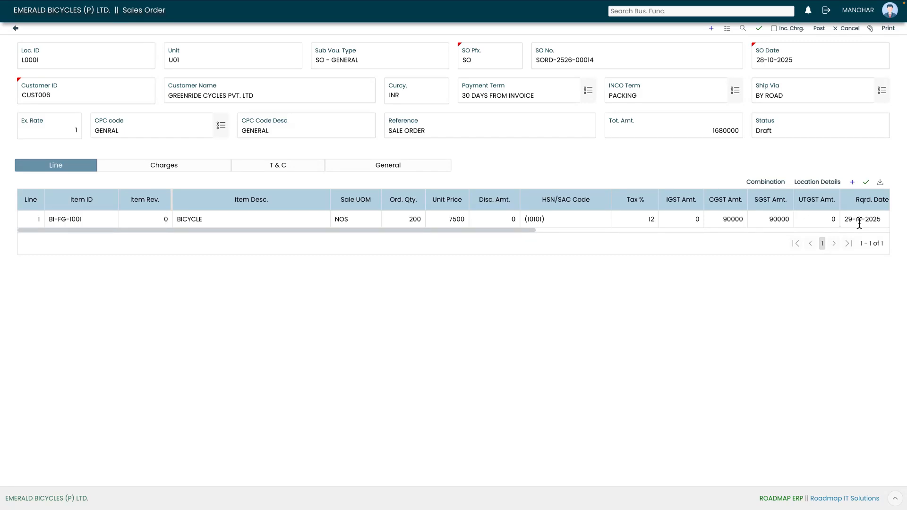
- Set the promise date of the BICYCLE order line to 29-10-2025
drag(536, 231, 737, 241)
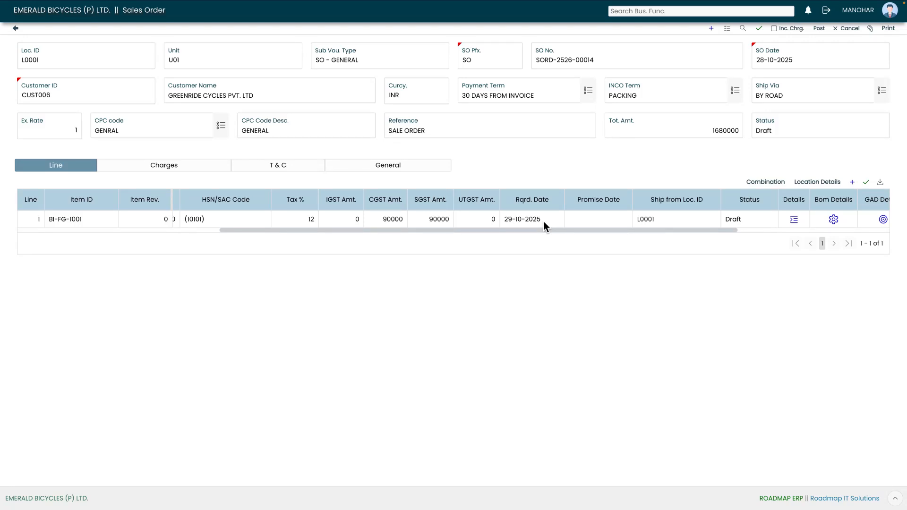
click(606, 224)
click(626, 222)
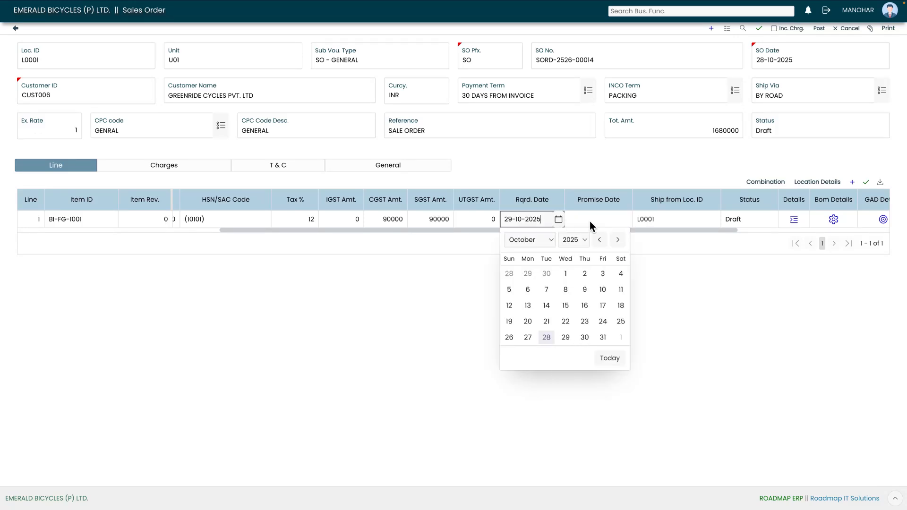
click(616, 343)
click(627, 222)
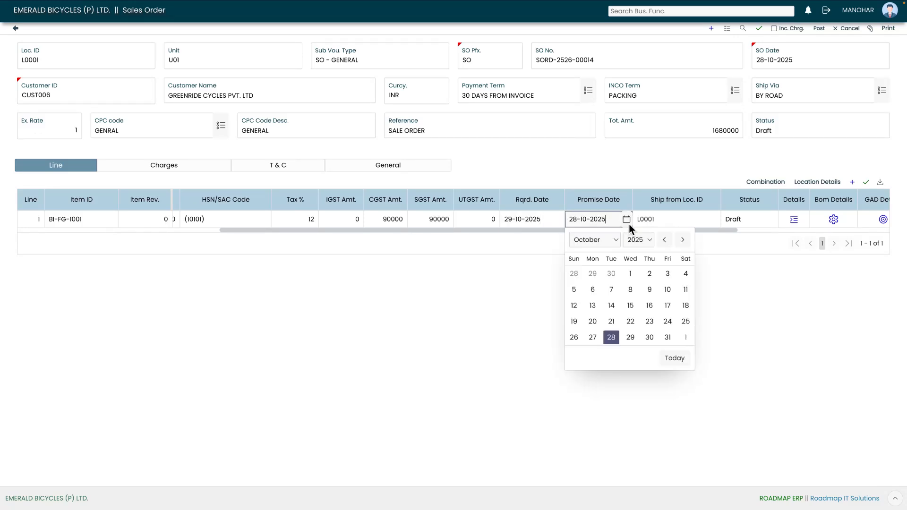
click(629, 339)
- Review the order's location details, and post the order to the supervisor with the action Forward for Review and MEDIUM priority
scroll(688, 230, right, 5)
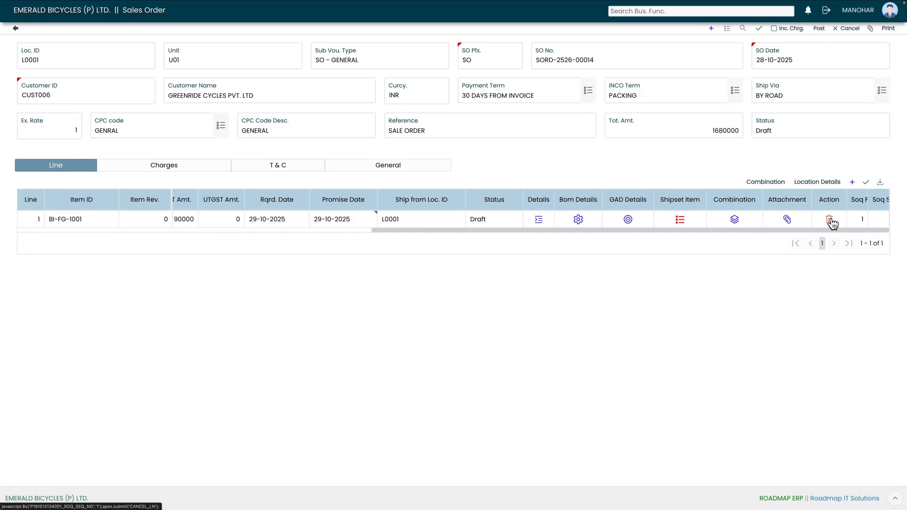
click(818, 184)
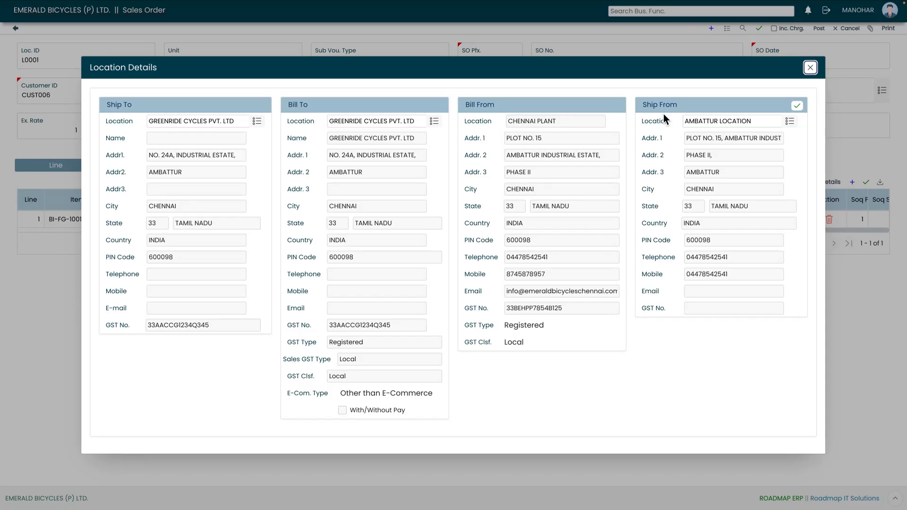
click(810, 68)
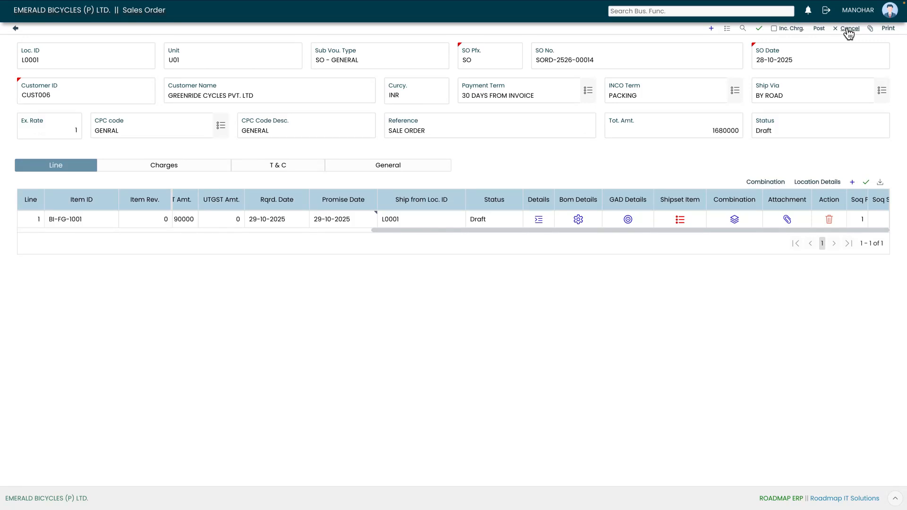
click(818, 31)
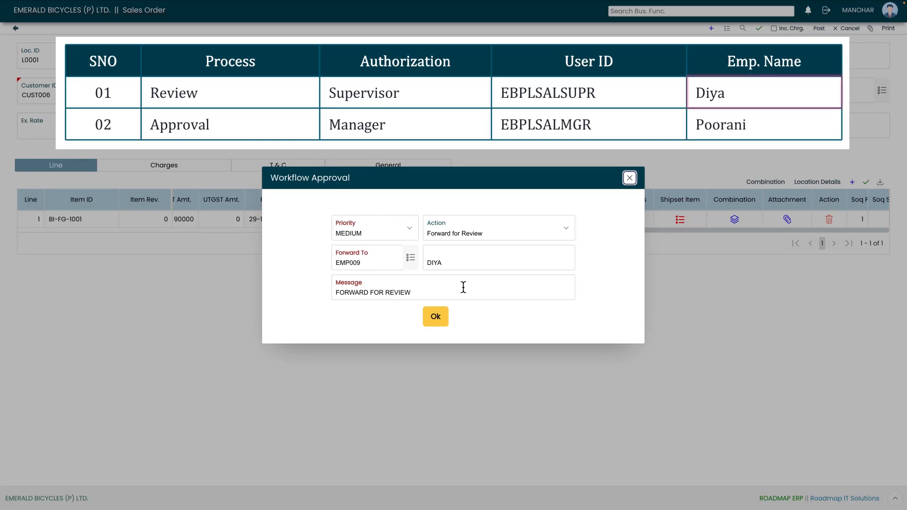
click(437, 319)
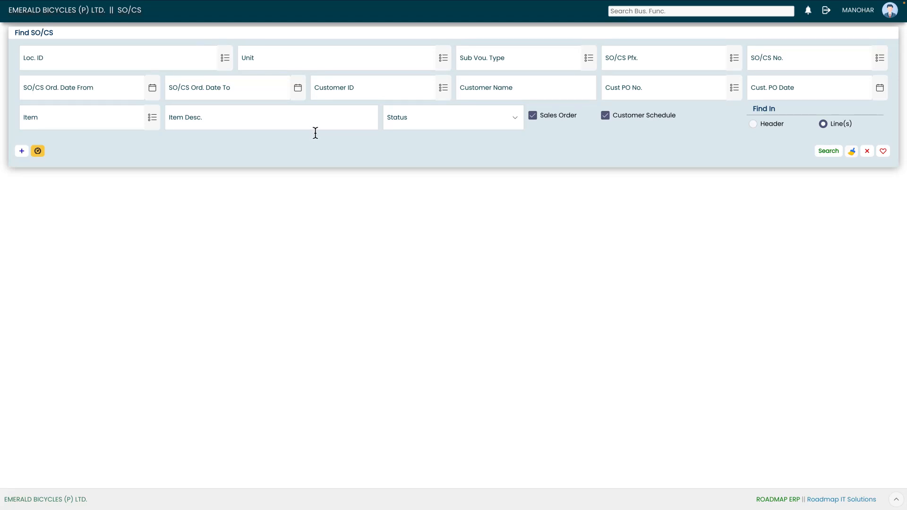
- Find the posted sales order by its SO/CS number and examine its header and line status in the results
click(880, 57)
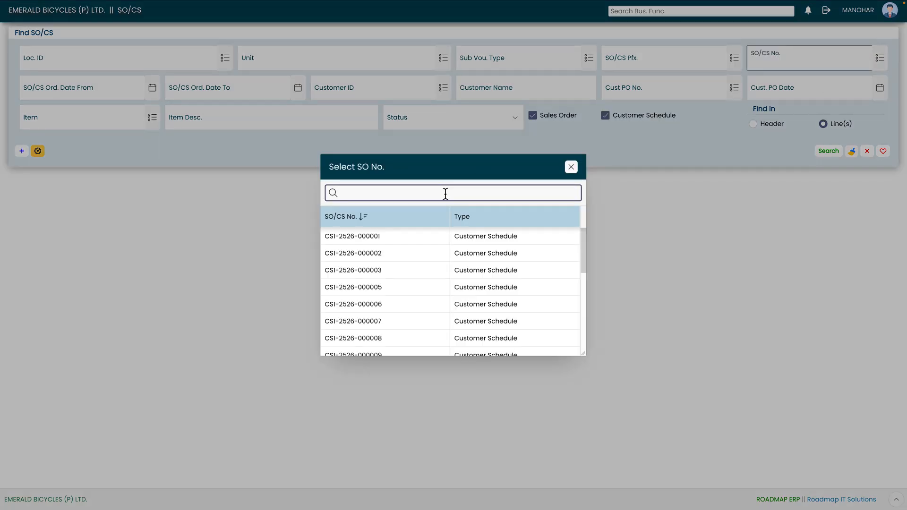
text(14)
click(385, 239)
click(831, 151)
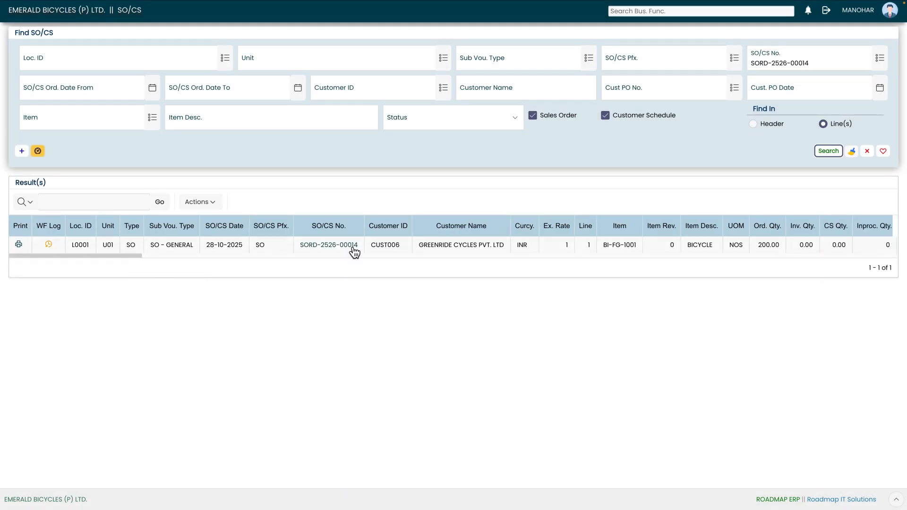
click(235, 256)
drag(254, 262, 833, 254)
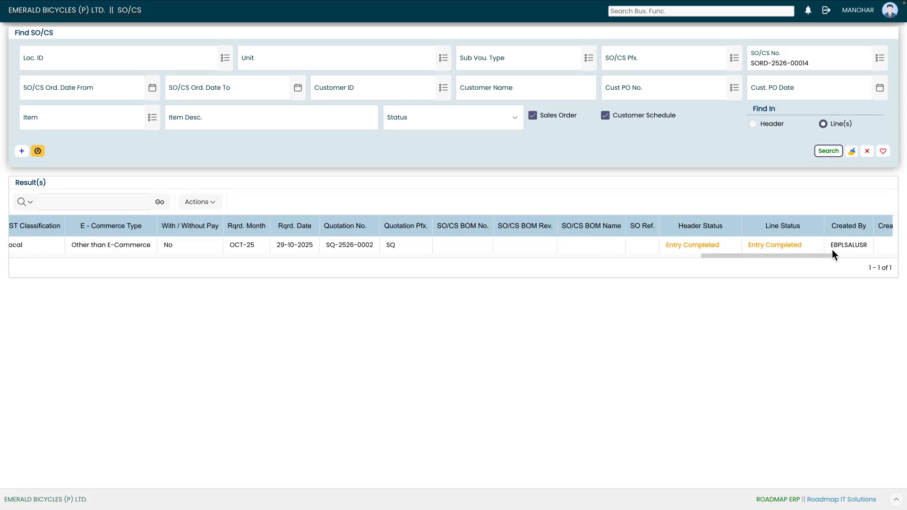
drag(755, 256, 51, 260)
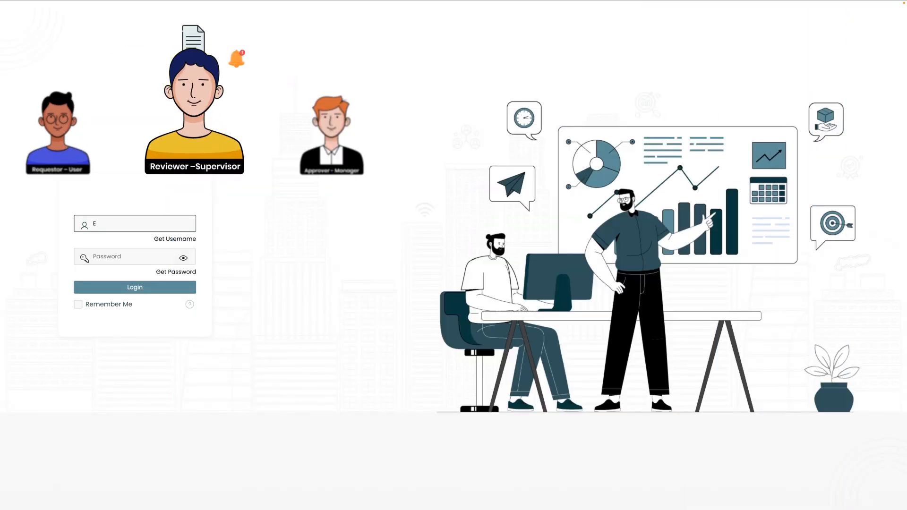
- Log in as the reviewing supervisor with the supervisor's username and account password
text(BPLSALSUPR)
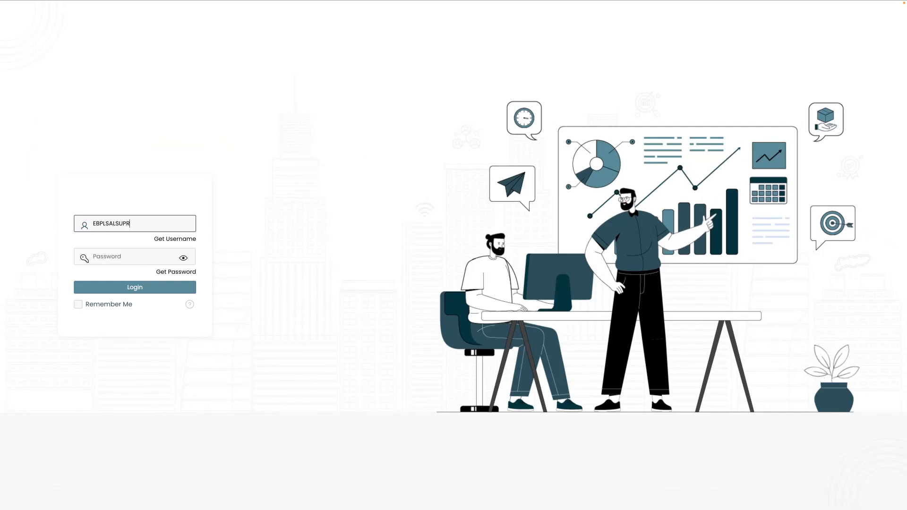
click(129, 259)
text(•••••••••)
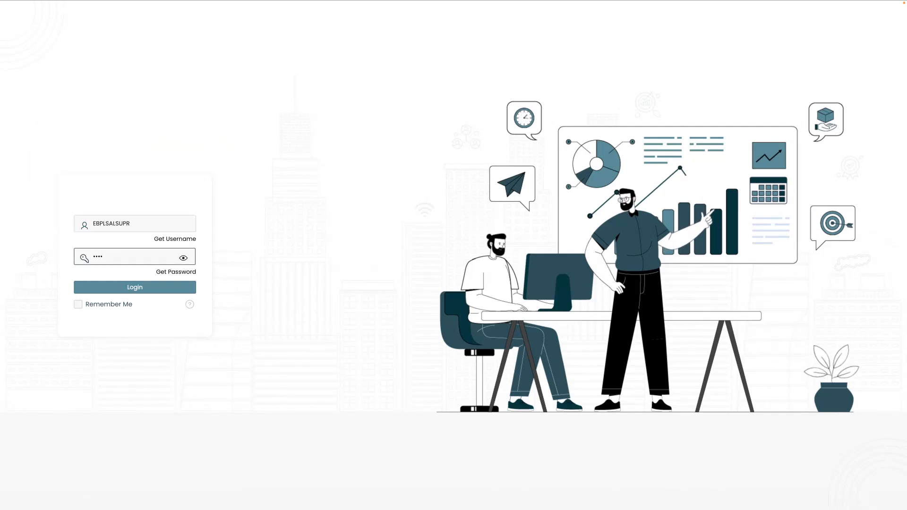
click(132, 289)
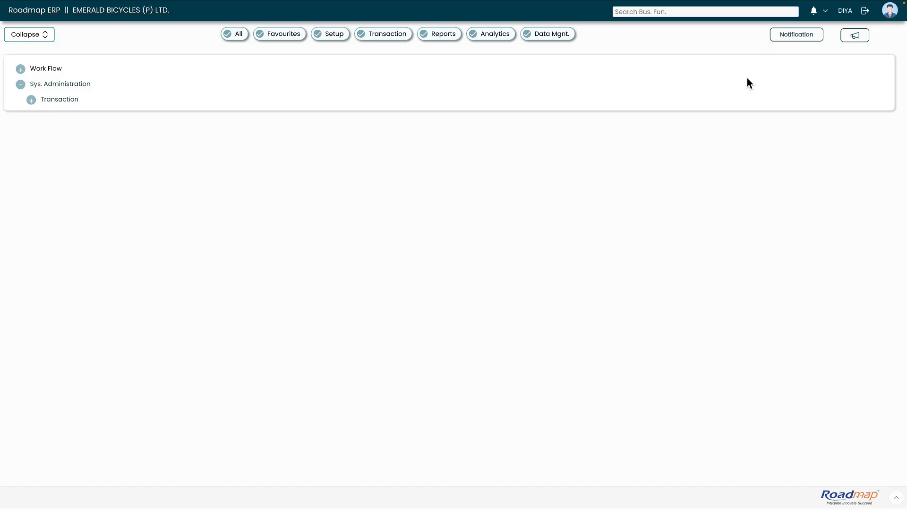
- Open the sales order awaiting review and send it to the manager with the action Review & Forward for Approve and MEDIUM priority
click(815, 15)
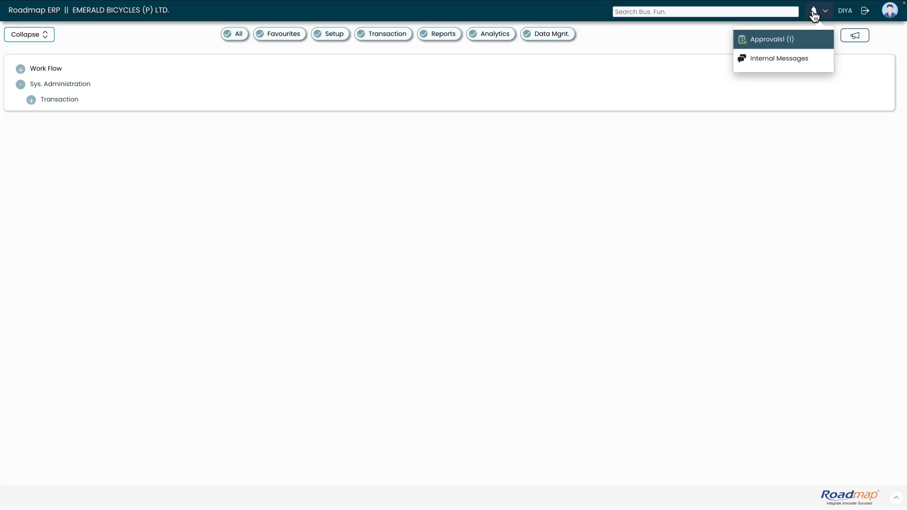
click(769, 43)
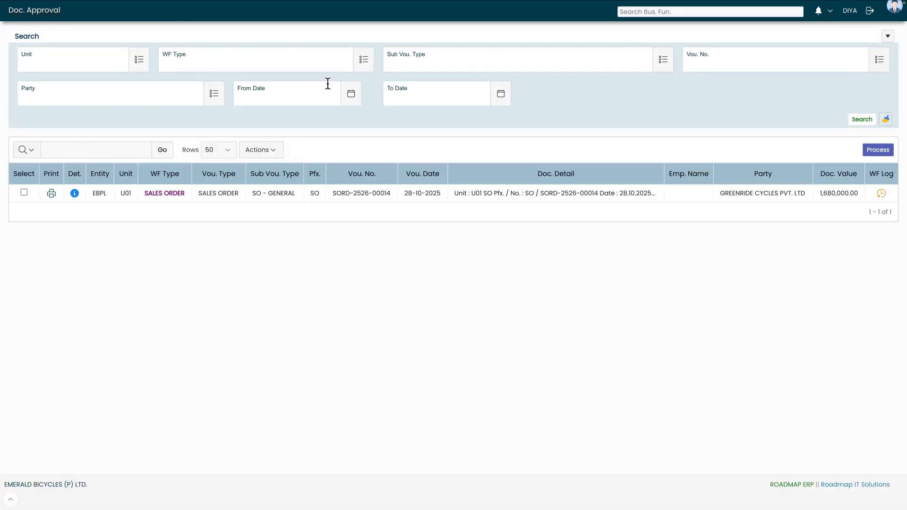
click(74, 194)
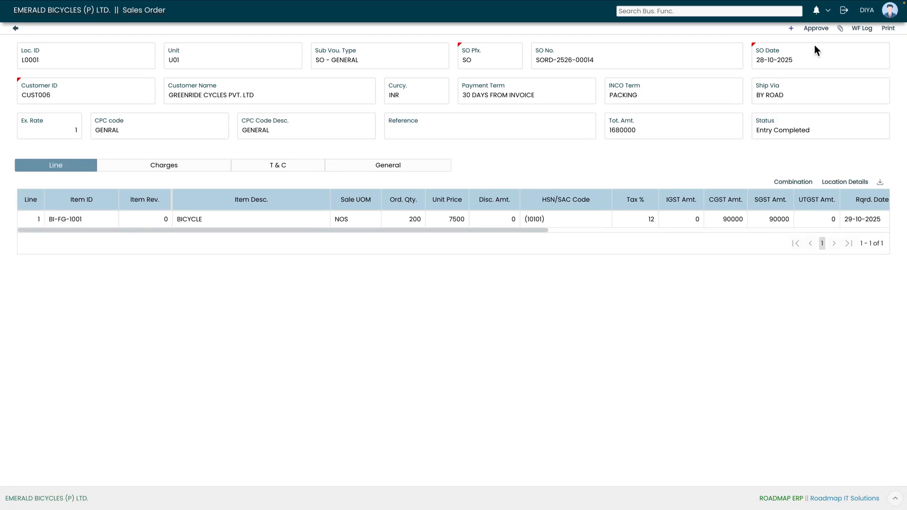
click(822, 29)
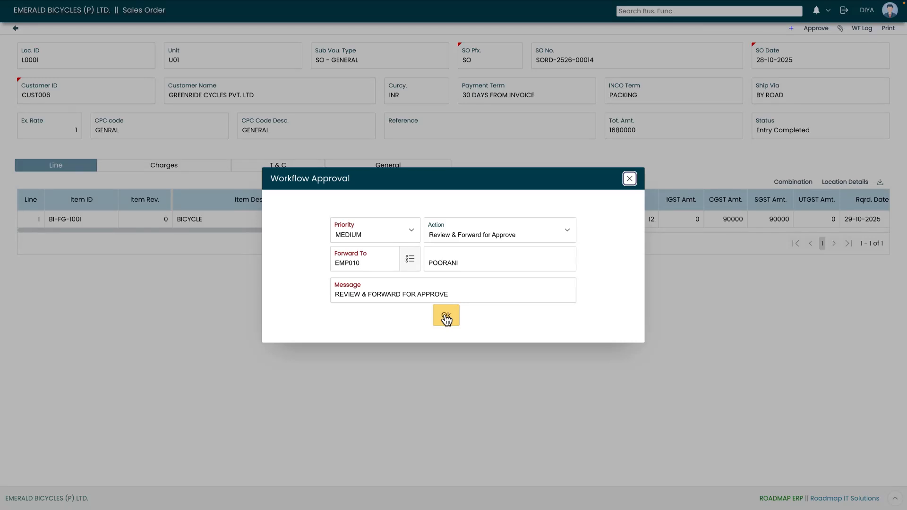
click(446, 319)
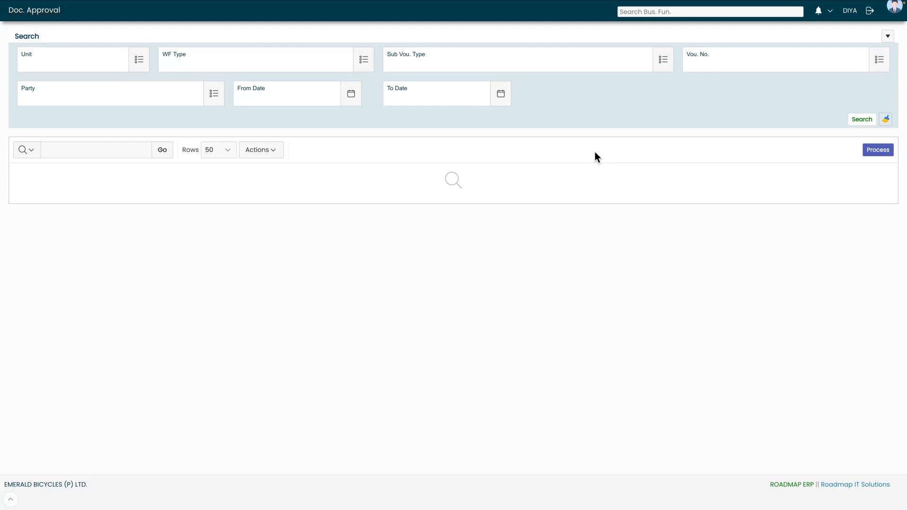
- Log out of the supervisor account and log in as the approving manager with the manager's username and account password
click(869, 11)
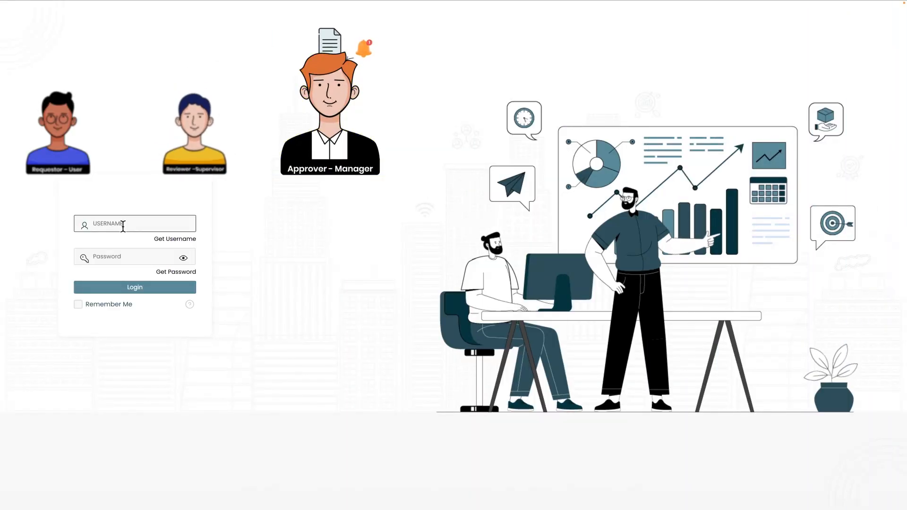
text(EBPLSALMGR)
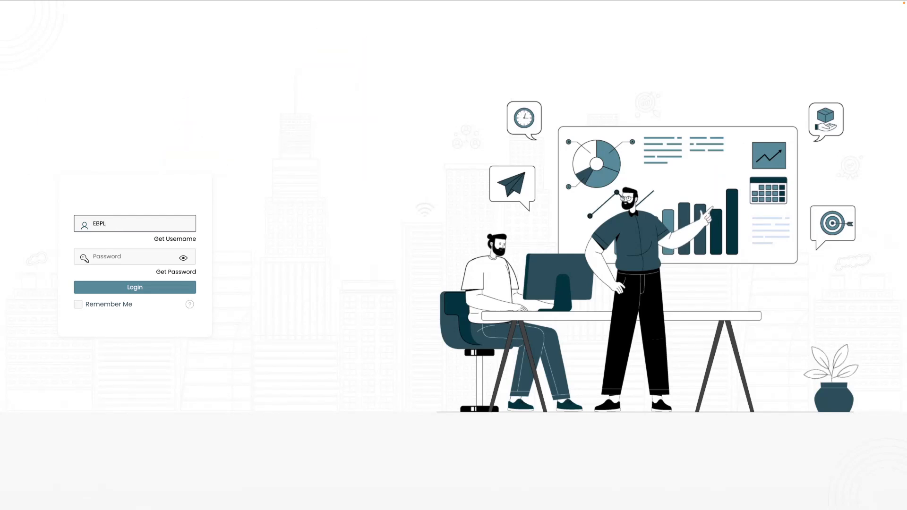
click(137, 255)
text(•••••••••)
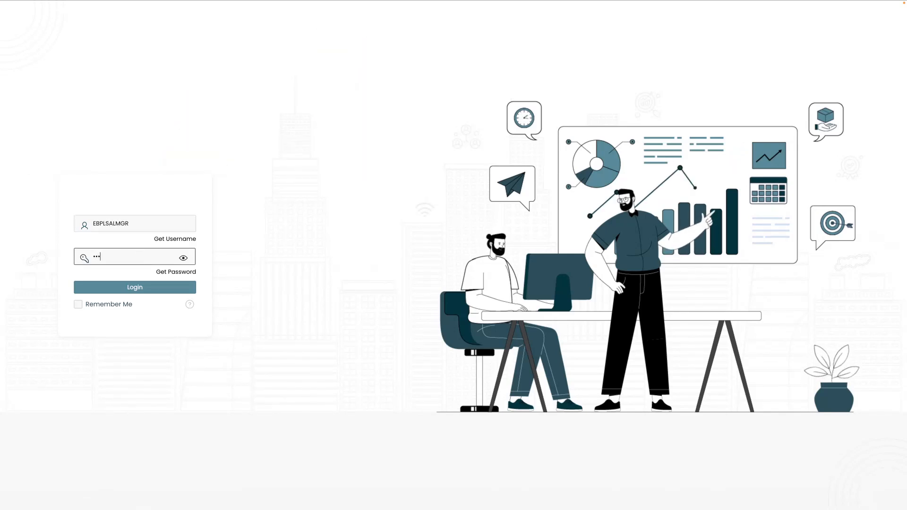
click(137, 288)
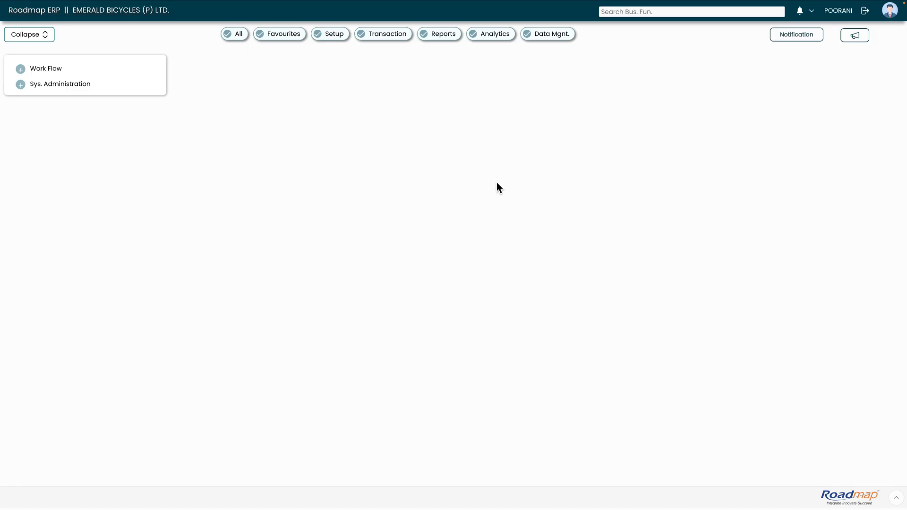
- Open the sales order awaiting the manager's approval and submit it with the action Approve and MEDIUM priority
click(801, 14)
click(813, 43)
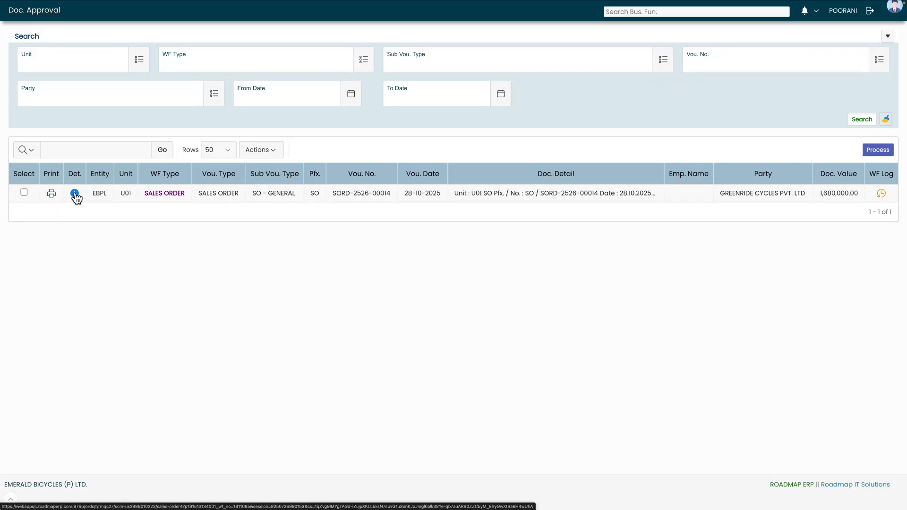
click(75, 193)
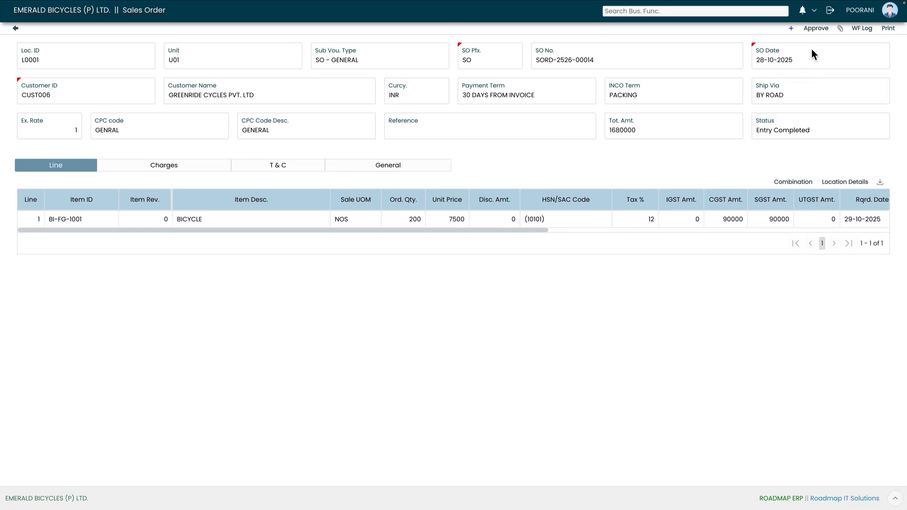
click(815, 29)
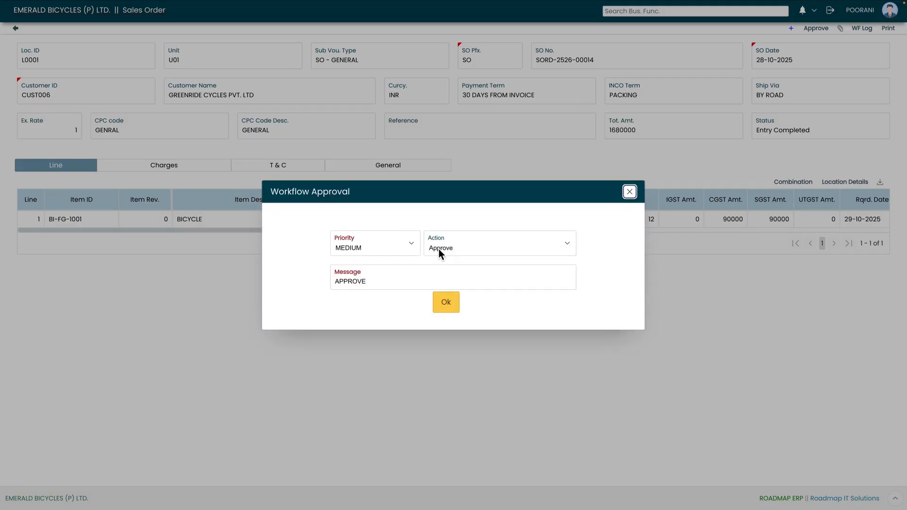
click(446, 305)
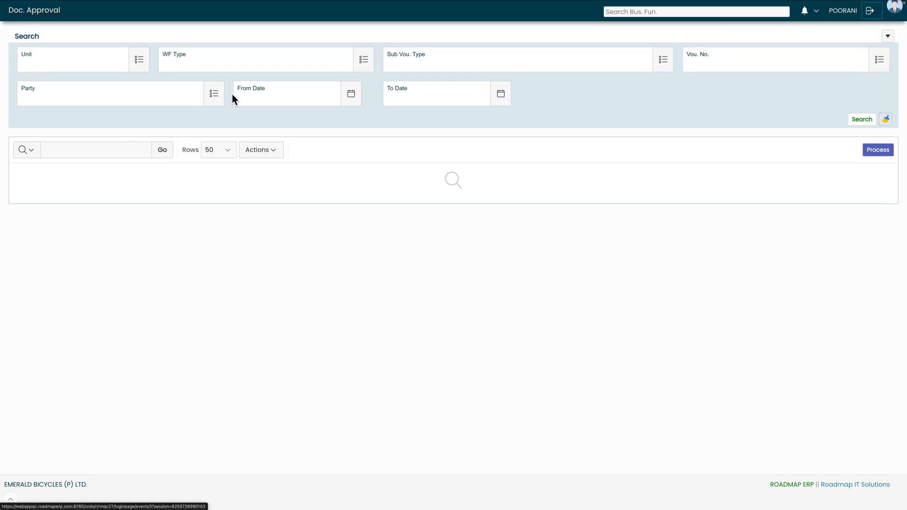
- Log out of the manager account and log in as the requesting sales user with that user's username and account password
click(870, 11)
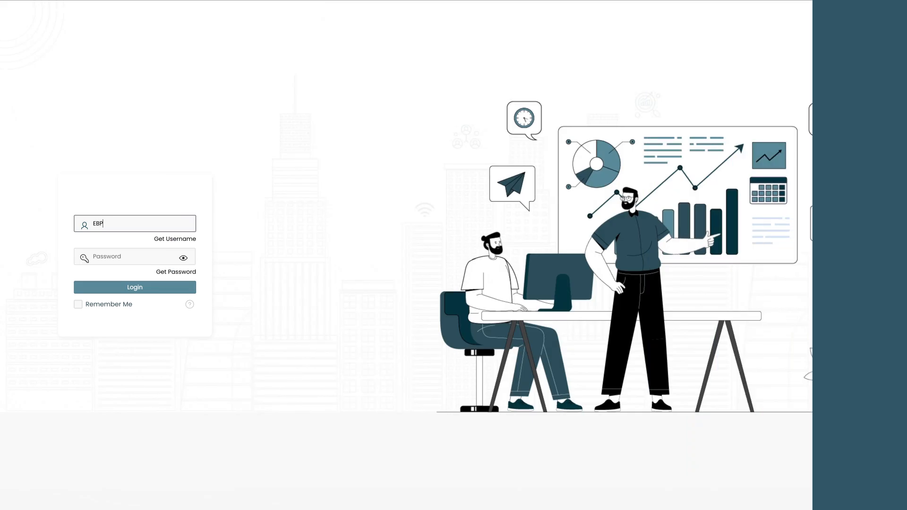
text(LSALUSR)
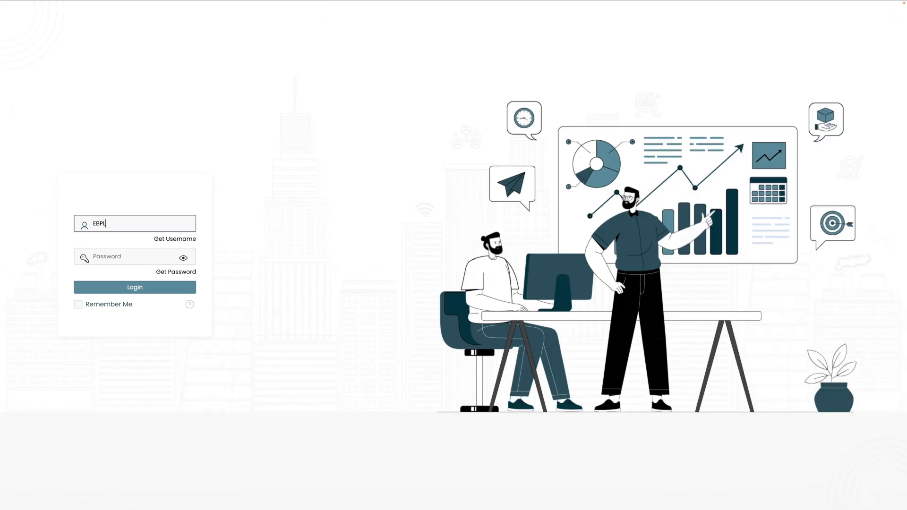
click(119, 261)
text(•••••••••)
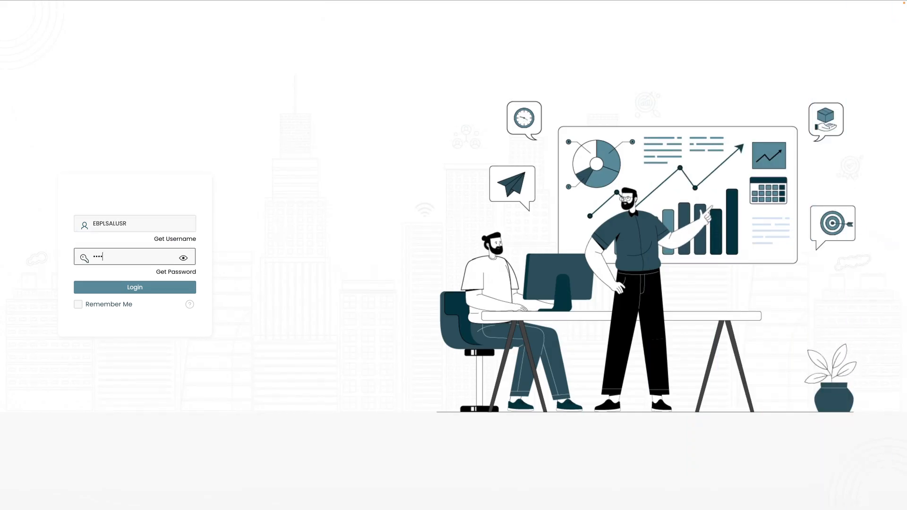
click(141, 289)
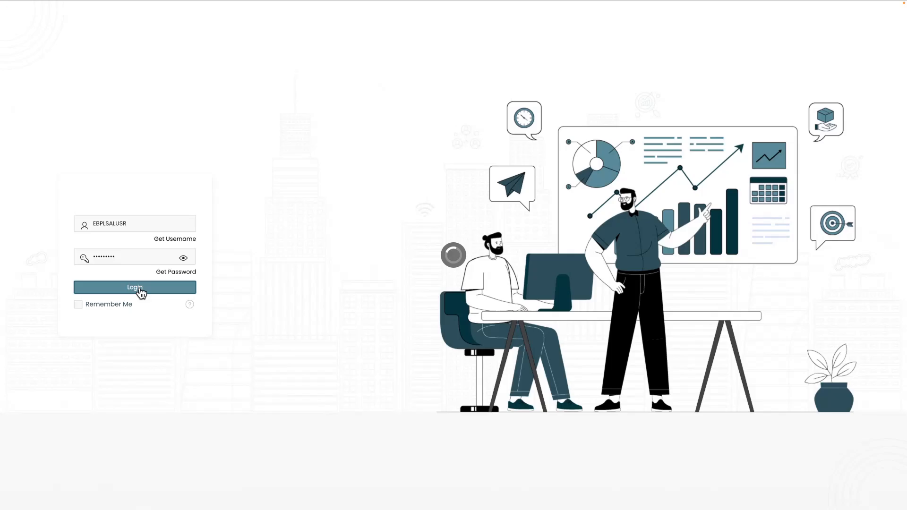
- Find the approved sales order by its number in SO/CS, and print it from its order page
click(37, 86)
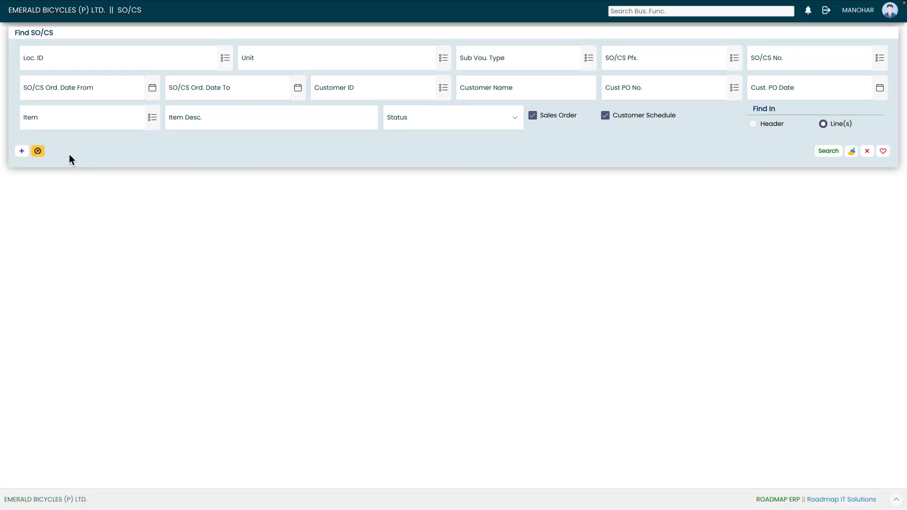
click(880, 58)
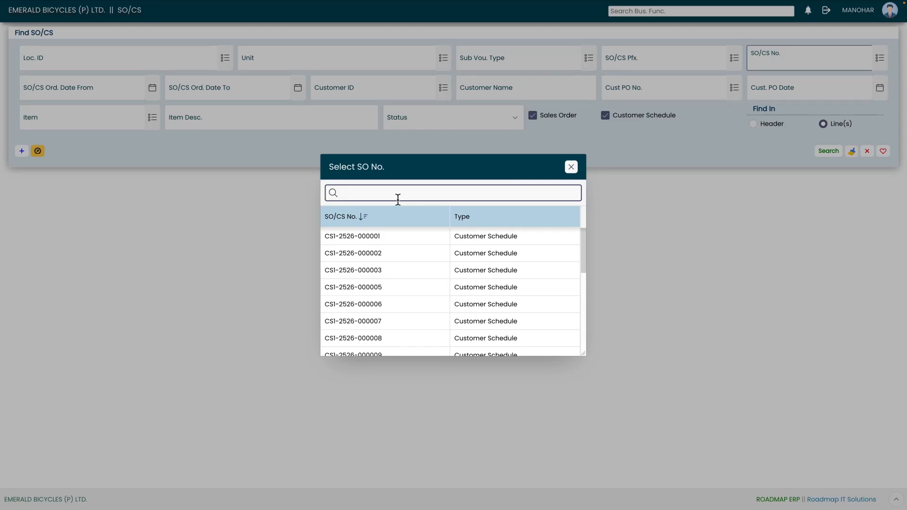
text(14)
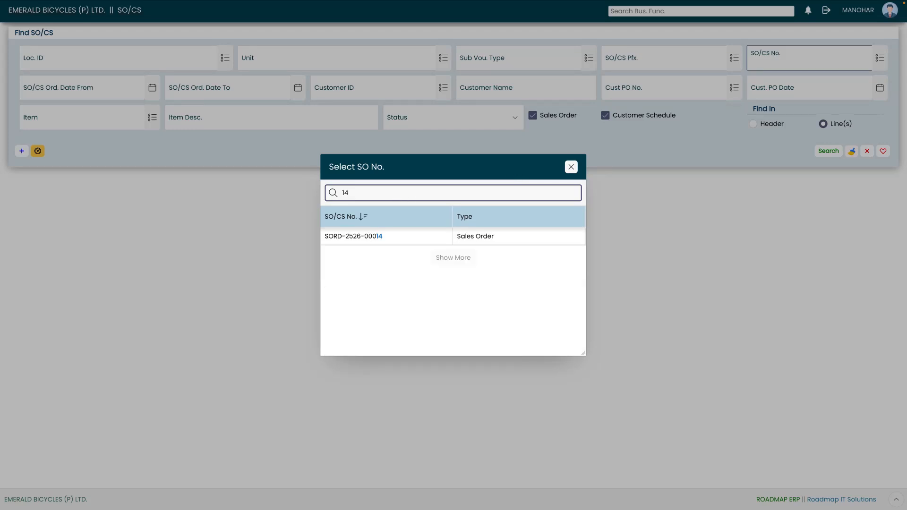
click(396, 236)
click(835, 146)
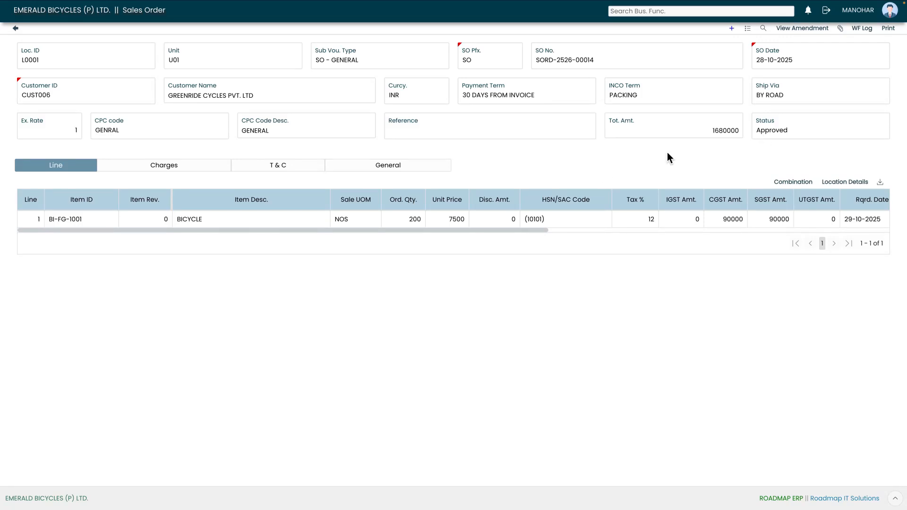
click(888, 29)
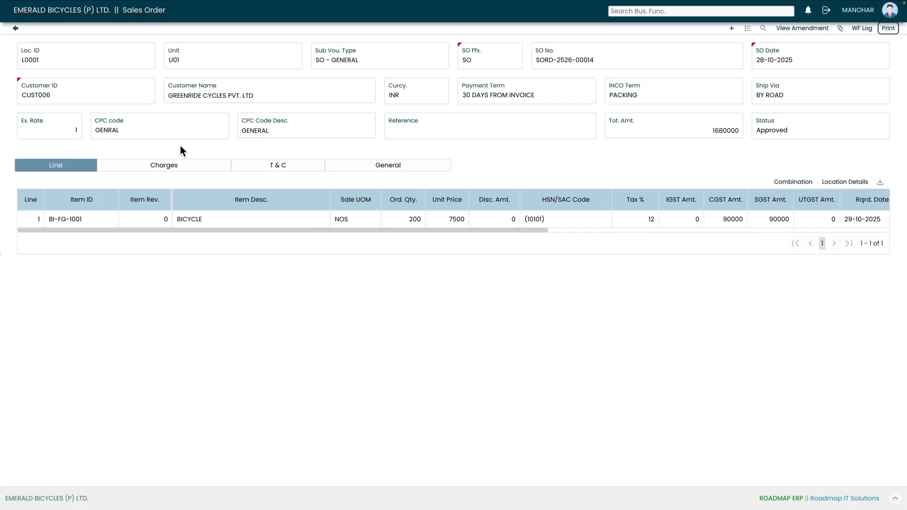